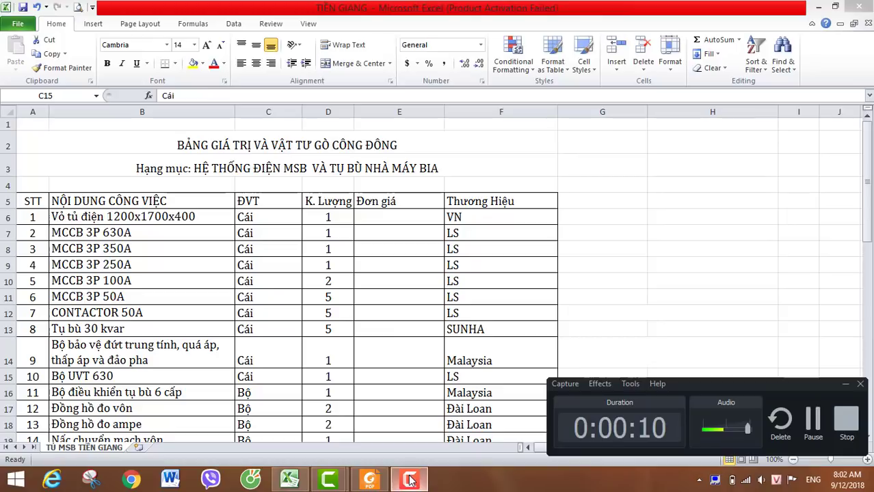
Step: Examine the price table's title, project line and column headings, including the Thương Hiệu brand column
{"action": "left_click", "coordinate": [409, 481]}
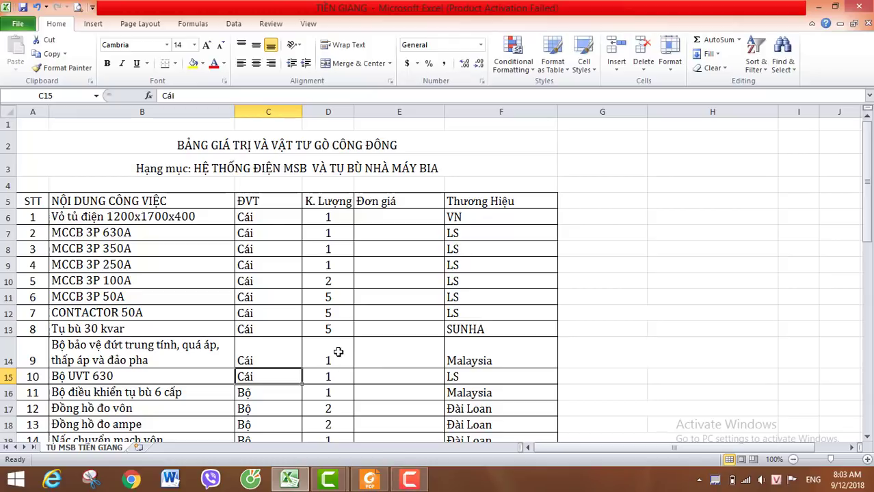
{"action": "left_click", "coordinate": [192, 151]}
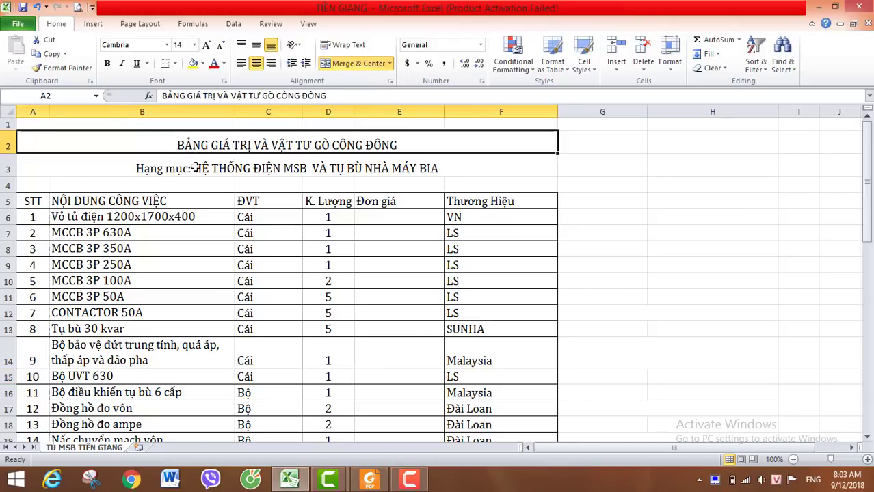
{"action": "left_click", "coordinate": [199, 171]}
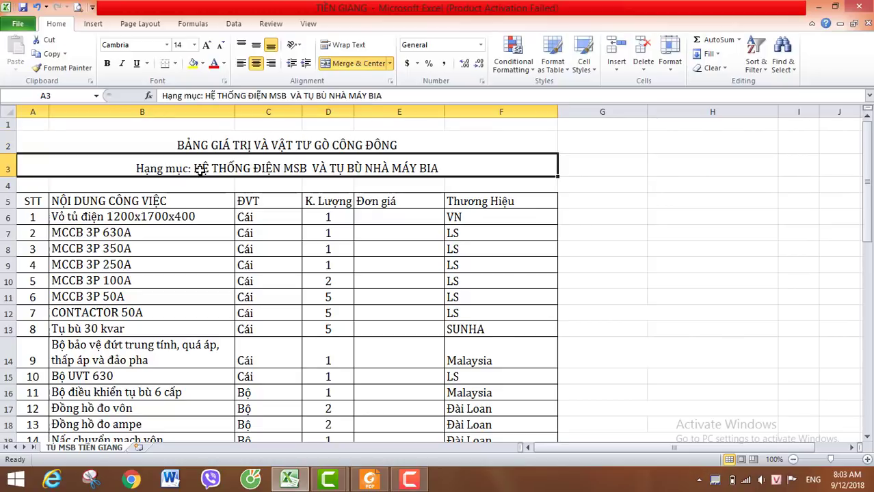
{"action": "left_click", "coordinate": [241, 147]}
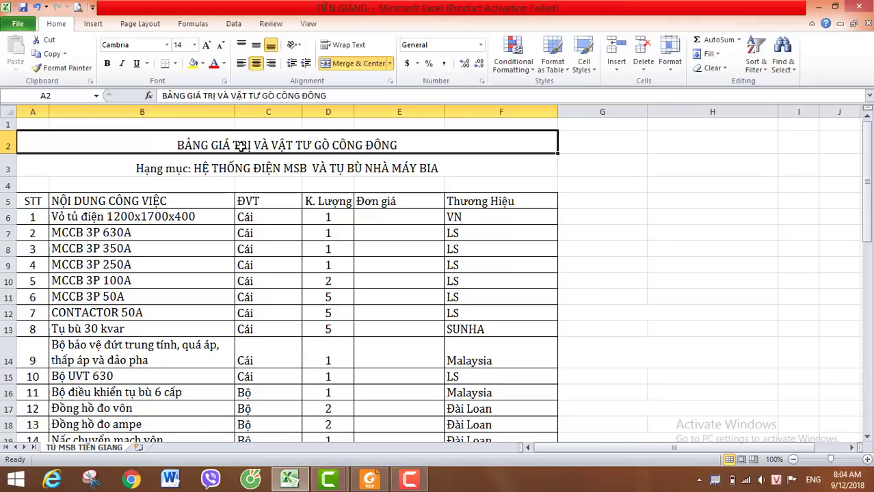
{"action": "left_click", "coordinate": [37, 187]}
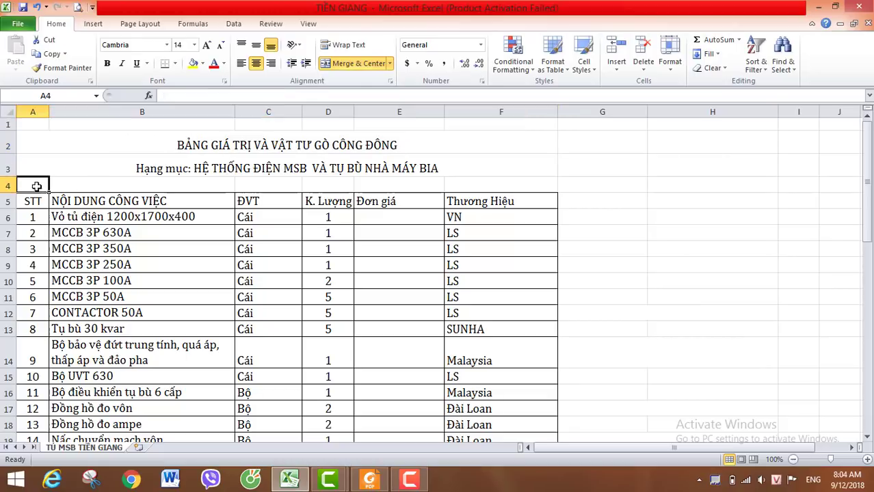
{"action": "left_click", "coordinate": [86, 200]}
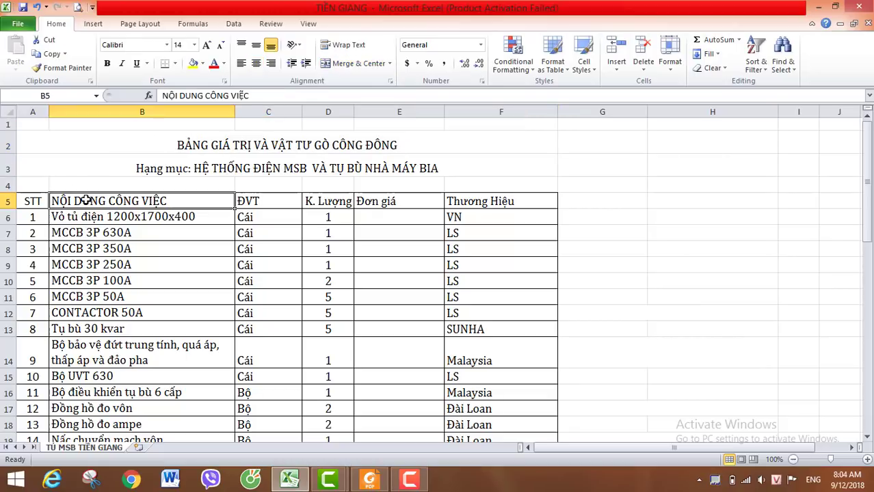
{"action": "left_click", "coordinate": [278, 196]}
{"action": "left_click", "coordinate": [339, 199]}
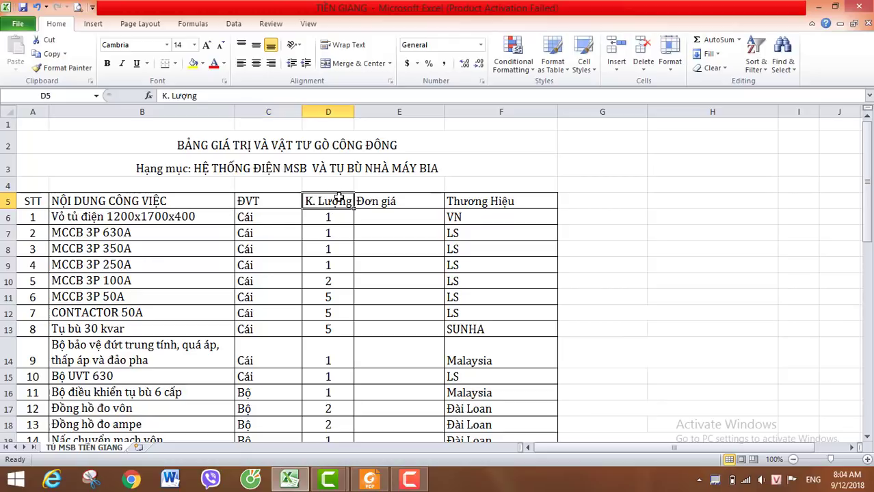
{"action": "left_click", "coordinate": [386, 197]}
{"action": "left_click", "coordinate": [475, 198]}
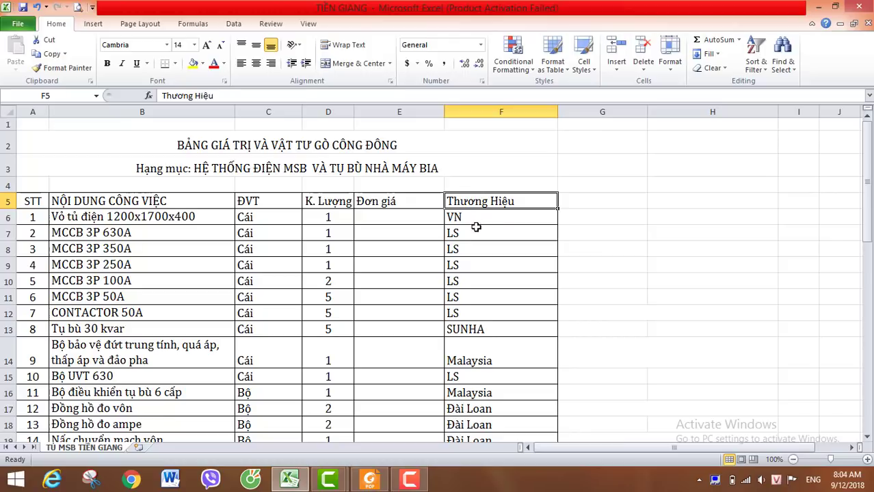
{"action": "left_click", "coordinate": [476, 233]}
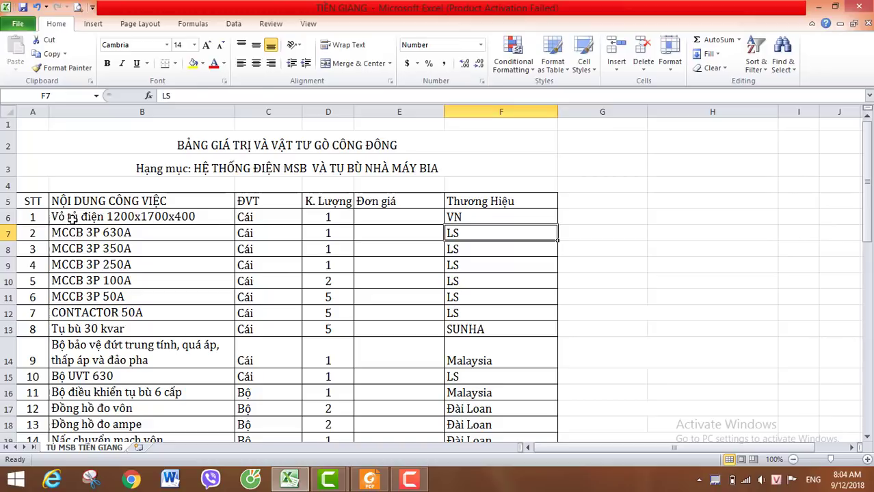
Step: Examine the item descriptions and quantities in the price table, from the cabinet enclosure down to MCT 630A/5A
{"action": "left_click", "coordinate": [71, 219]}
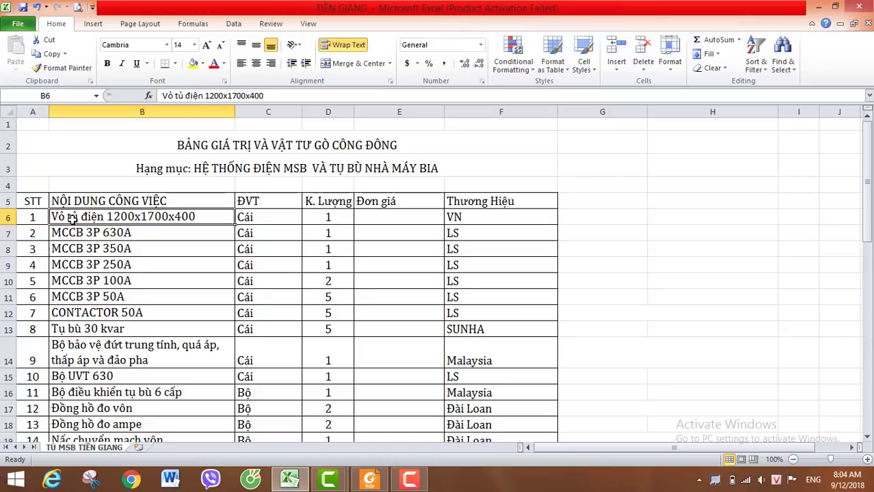
{"action": "left_click", "coordinate": [183, 231]}
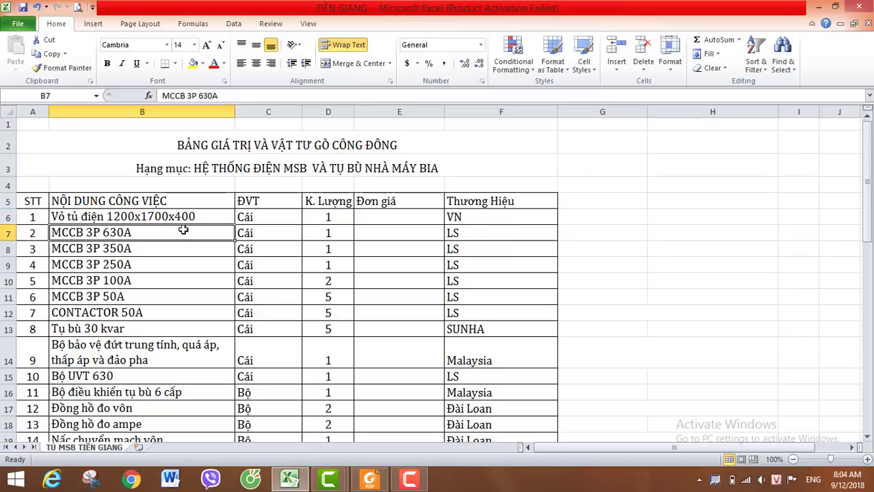
{"action": "key", "text": "Down"}
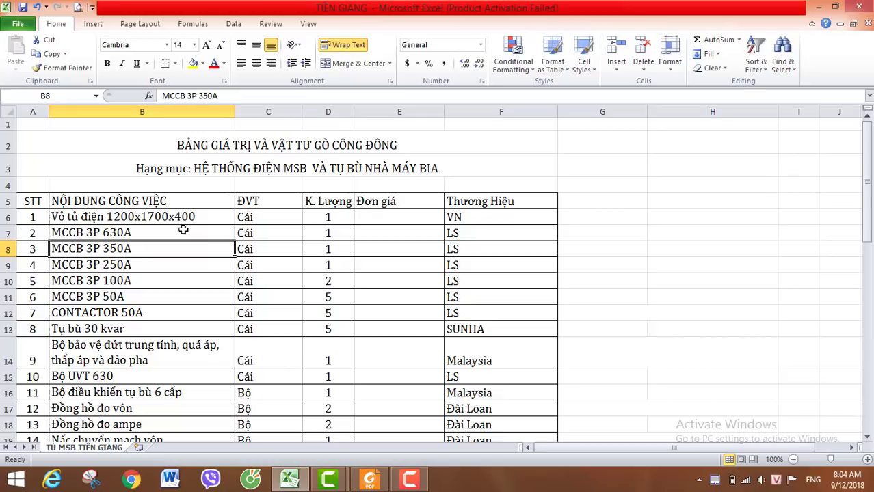
{"action": "left_click", "coordinate": [339, 219]}
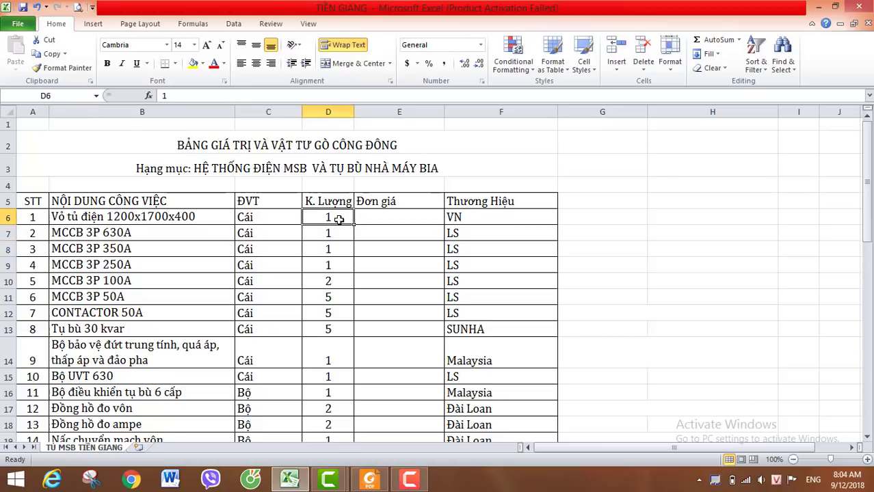
{"action": "left_click", "coordinate": [339, 230]}
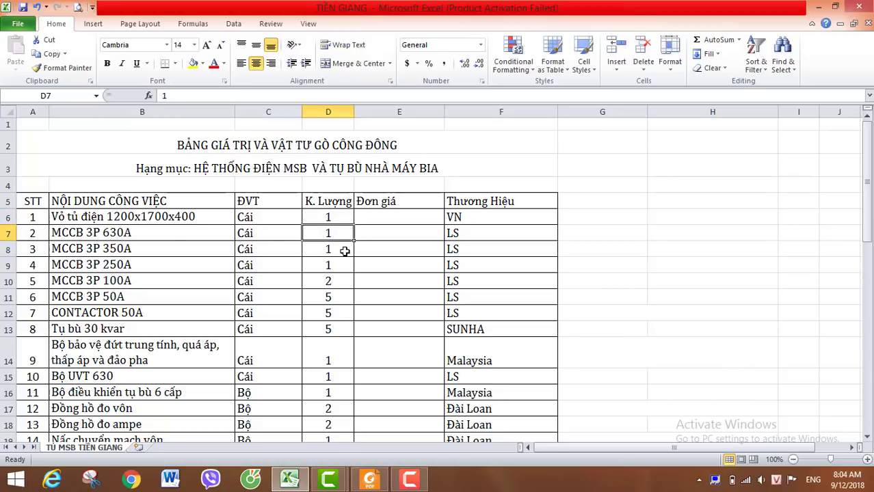
{"action": "left_click", "coordinate": [344, 251]}
{"action": "left_click", "coordinate": [345, 267]}
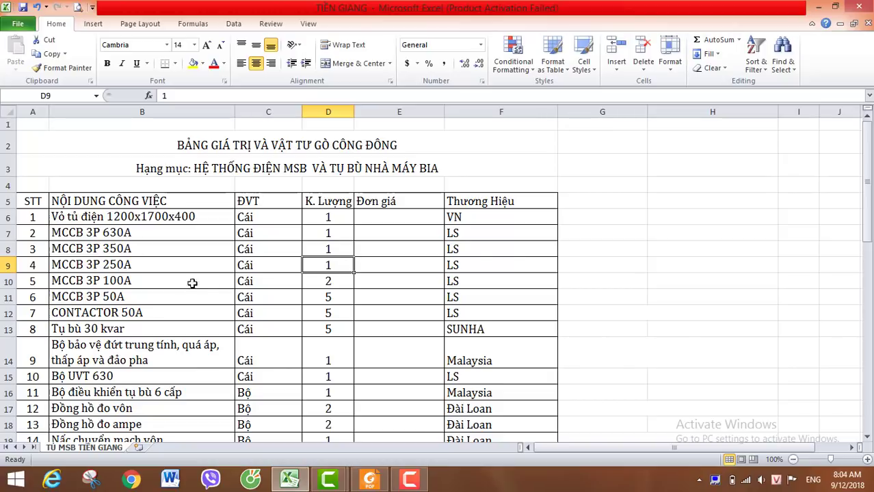
{"action": "left_click", "coordinate": [339, 284]}
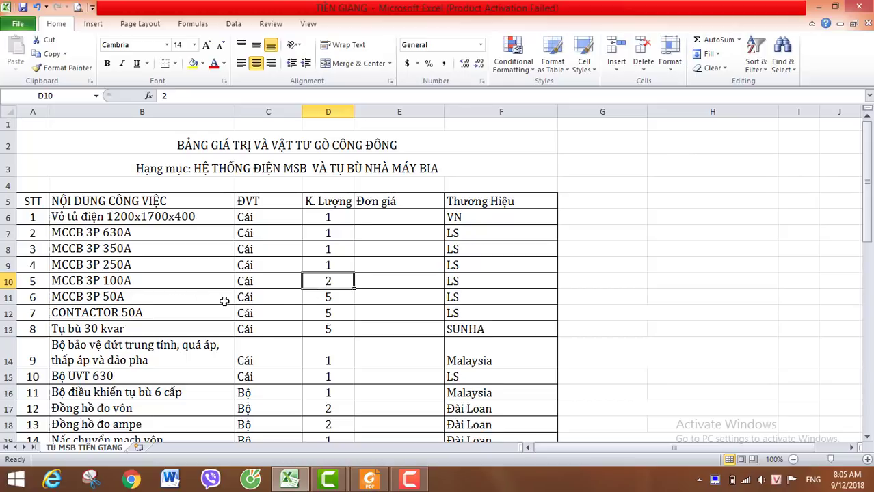
{"action": "left_click", "coordinate": [330, 298]}
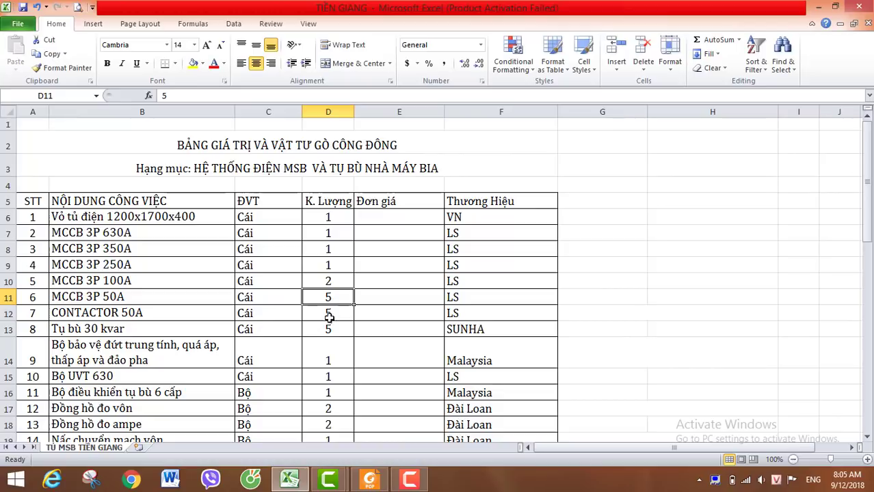
{"action": "left_click", "coordinate": [330, 314]}
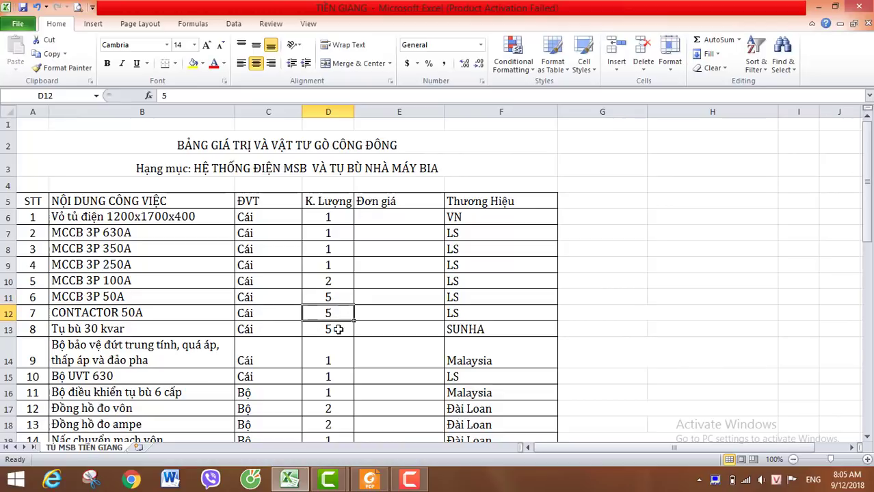
{"action": "left_click", "coordinate": [338, 329]}
{"action": "key", "text": "Down"}
{"action": "key", "text": "Down"}
{"action": "key", "text": "Down"}
{"action": "key", "text": "Down"}
{"action": "key", "text": "Down"}
{"action": "key", "text": "Down"}
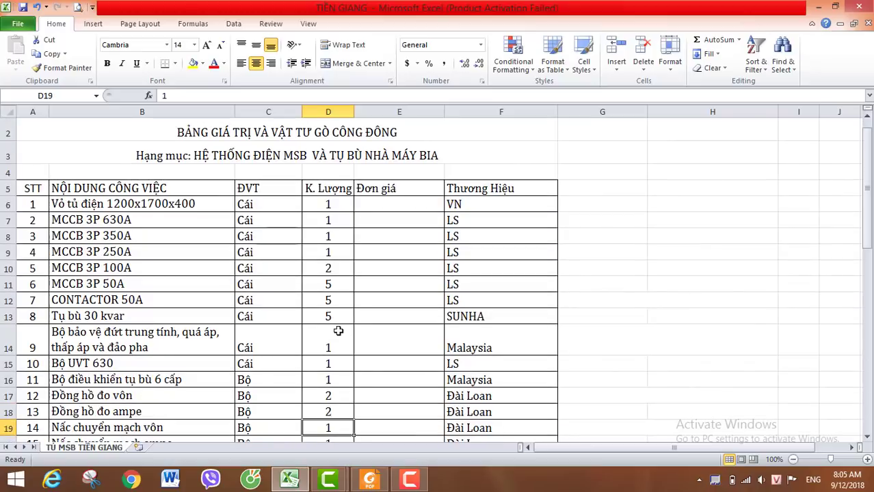
{"action": "key", "text": "Down"}
{"action": "key", "text": "Down"}
{"action": "key", "text": "Down"}
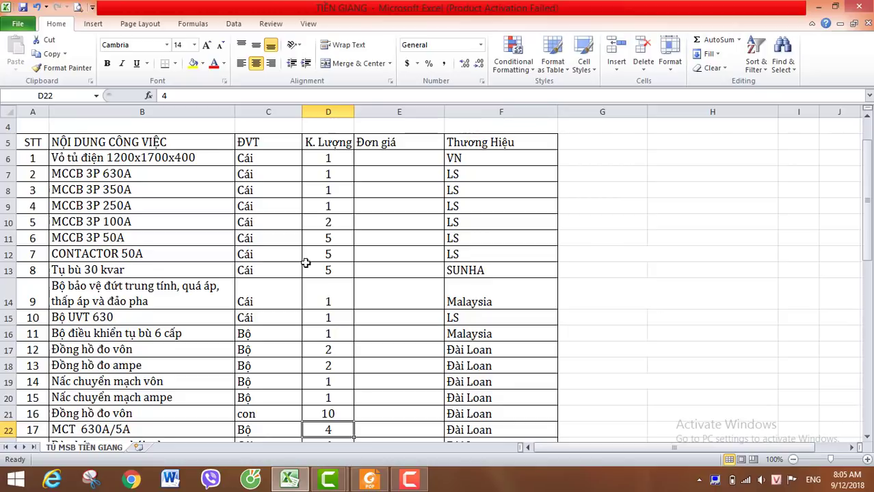
Step: Correct the description of item 10 in cell B15 to "Bộ UVT 630A" and save the workbook
{"action": "left_click", "coordinate": [138, 320]}
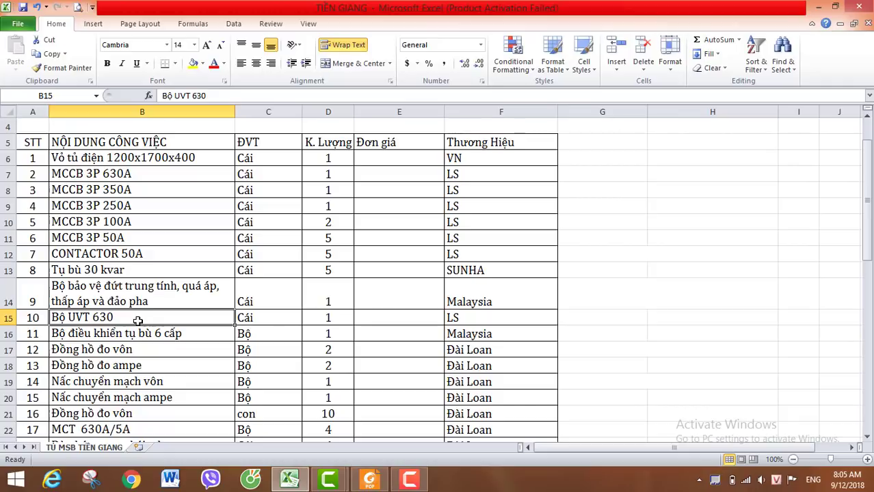
{"action": "double_click", "coordinate": [138, 320]}
{"action": "type", "text": "A"}
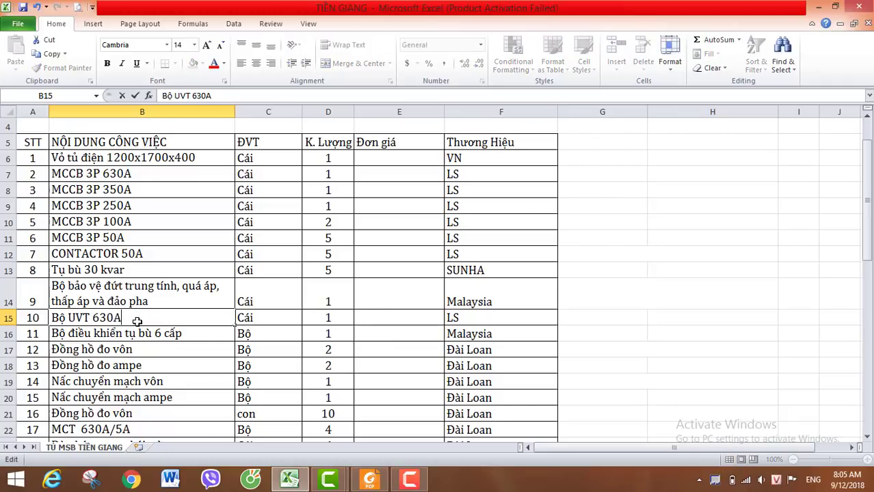
{"action": "left_click", "coordinate": [181, 382]}
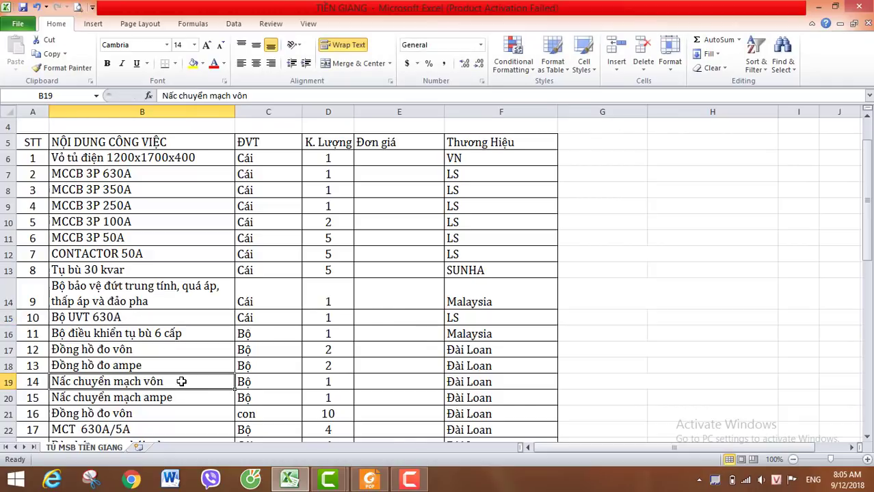
{"action": "key", "text": "ctrl+s"}
Step: Examine the descriptions of items 11 to 15 and the brand of the six-stage capacitor controller
{"action": "left_click", "coordinate": [132, 334]}
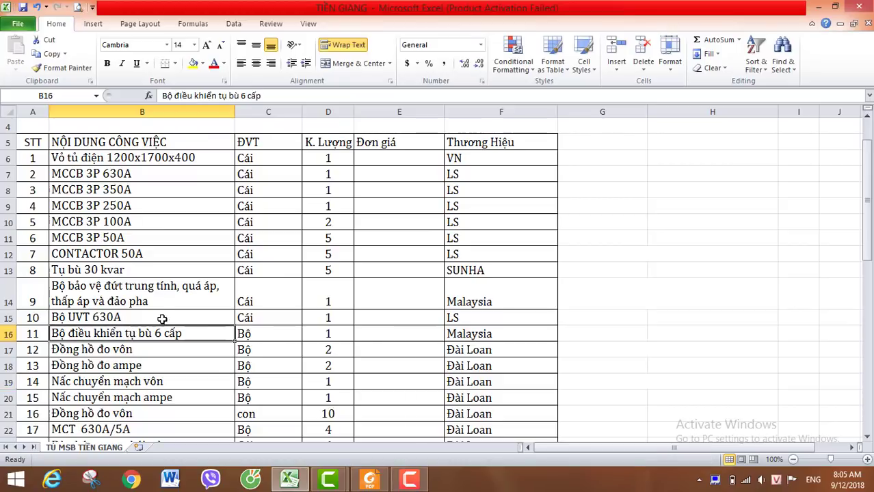
{"action": "left_click", "coordinate": [506, 333]}
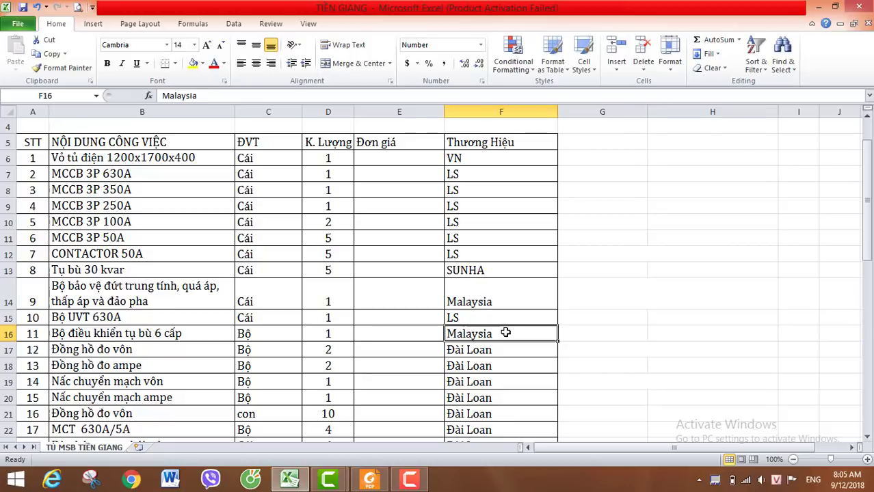
{"action": "left_click", "coordinate": [146, 346]}
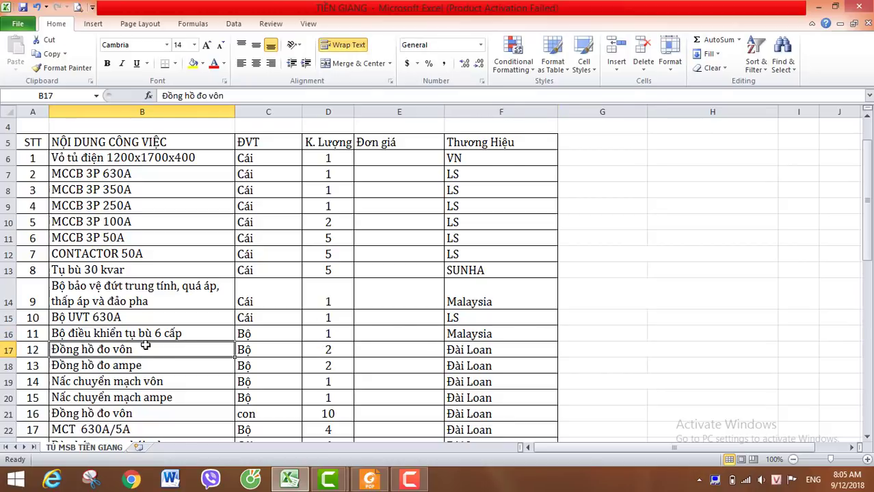
{"action": "left_click", "coordinate": [149, 366]}
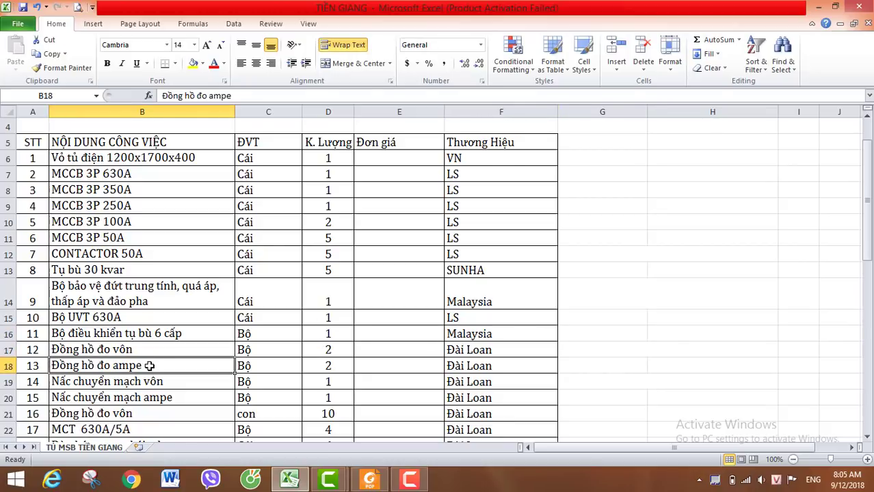
{"action": "left_click", "coordinate": [157, 383]}
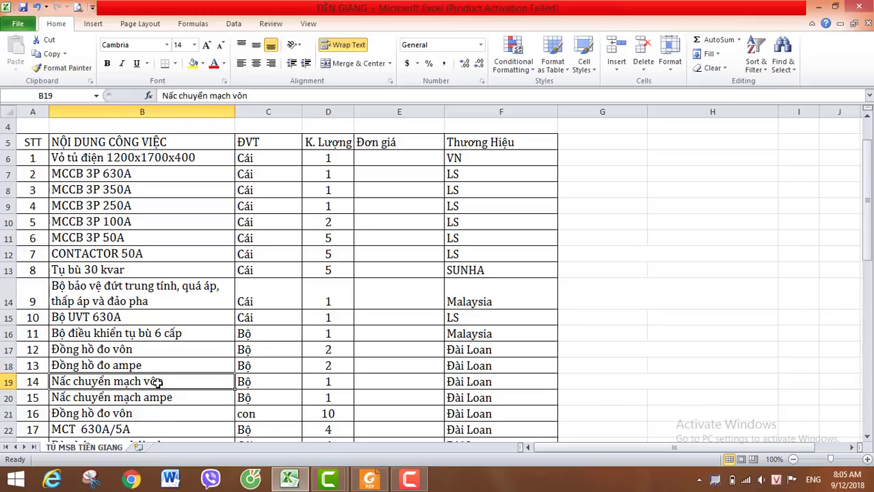
{"action": "left_click", "coordinate": [163, 395]}
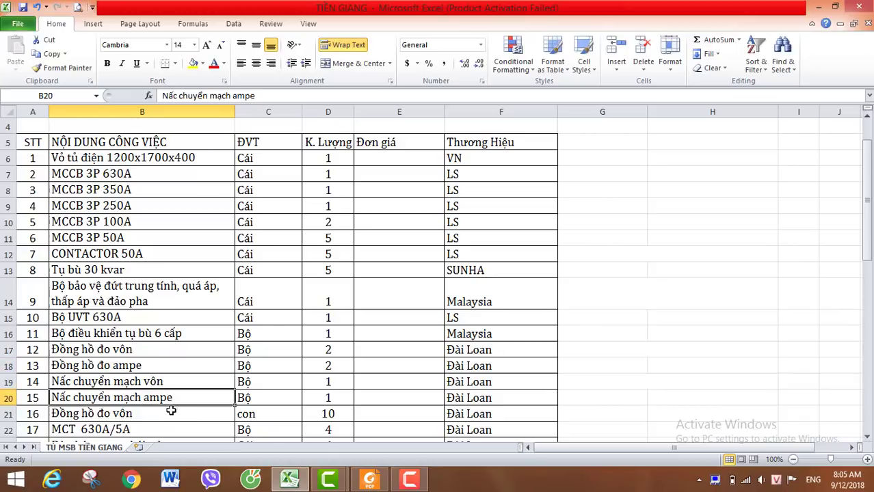
Step: Examine the lower part of the price table, from item 16 down to the Duyệt approval cell
{"action": "left_click", "coordinate": [172, 414]}
{"action": "key", "text": "Down"}
{"action": "key", "text": "Down"}
{"action": "key", "text": "Down"}
{"action": "key", "text": "Down"}
{"action": "key", "text": "Down"}
{"action": "key", "text": "Down"}
{"action": "key", "text": "Down"}
{"action": "key", "text": "Down"}
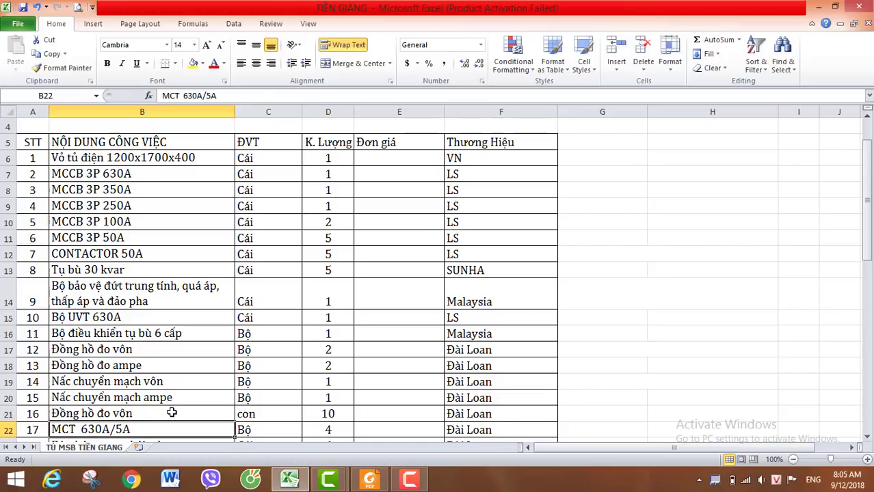
{"action": "key", "text": "Down"}
{"action": "key", "text": "Down"}
{"action": "key", "text": "Down"}
{"action": "key", "text": "Down"}
{"action": "key", "text": "Down"}
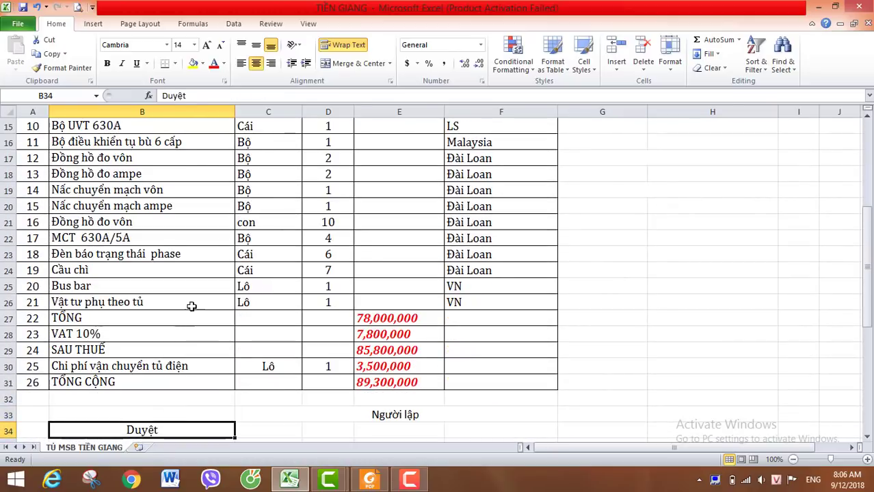
Step: Check the quantities of item 16 and of MCT 630A/5A in the K. Lượng column
{"action": "left_click", "coordinate": [329, 221]}
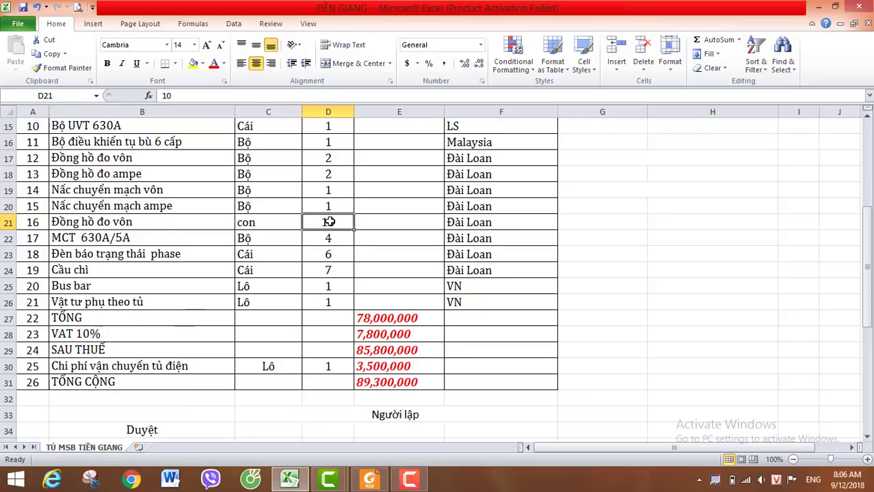
{"action": "left_click", "coordinate": [190, 237]}
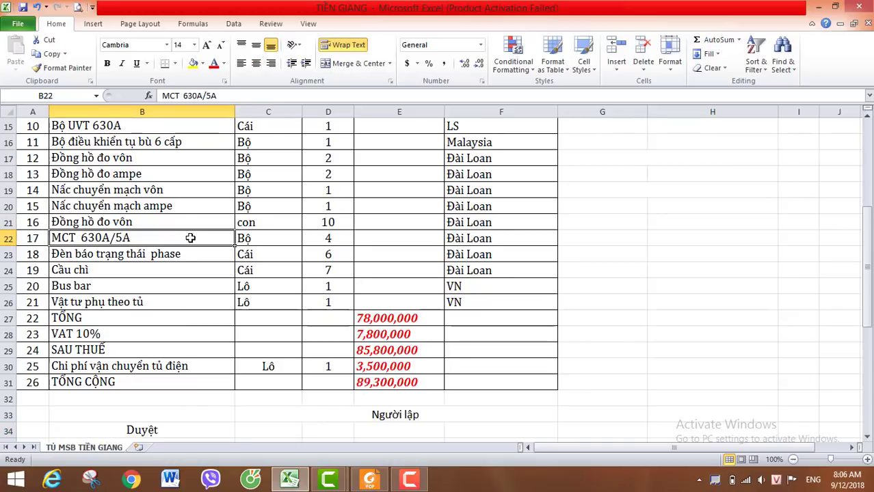
{"action": "left_click", "coordinate": [322, 242]}
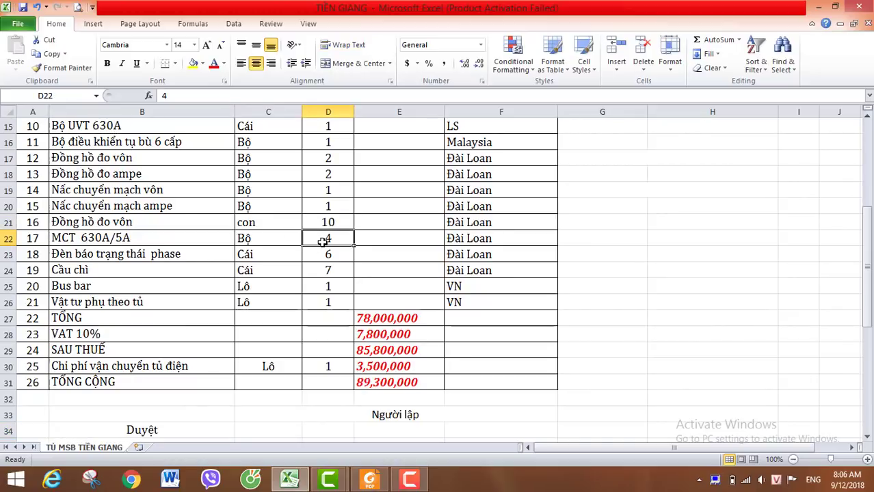
Step: Examine the rows of items 18 to 21: phase status lamps, fuses, bus bar and cabinet accessories
{"action": "left_click", "coordinate": [7, 254]}
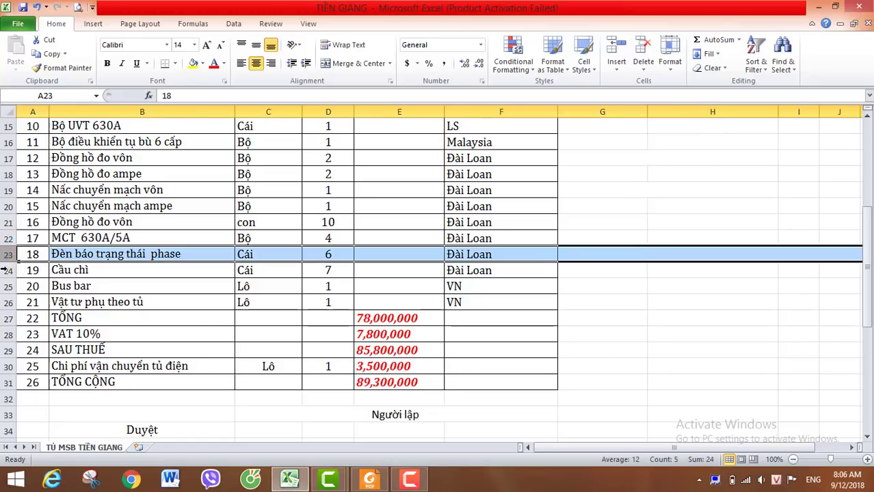
{"action": "left_click", "coordinate": [8, 271]}
{"action": "left_click", "coordinate": [8, 286]}
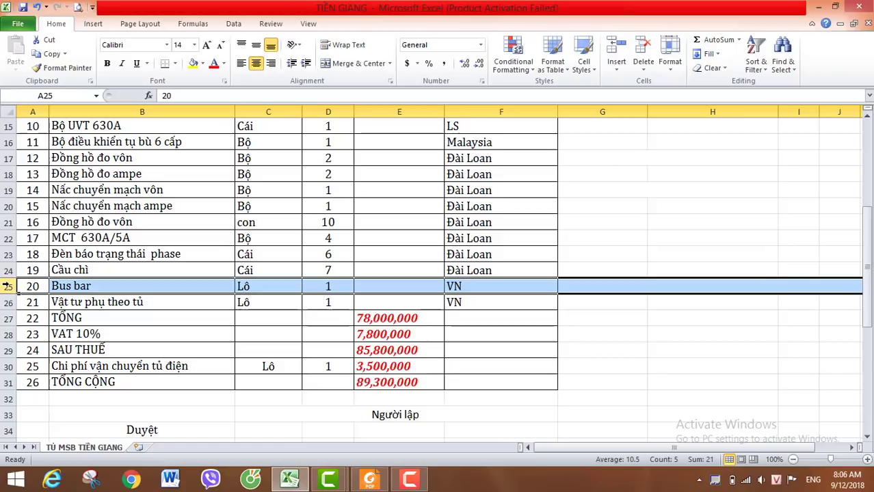
{"action": "left_click", "coordinate": [5, 302]}
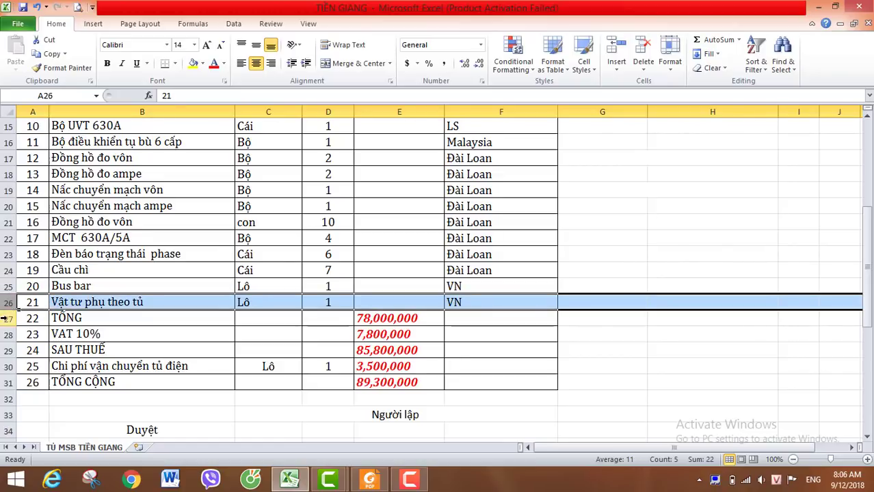
Step: Examine the summary rows one by one: TỔNG, VAT 10%, SAU THUẾ, cabinet transport cost and TỔNG CỘNG
{"action": "left_click", "coordinate": [7, 318]}
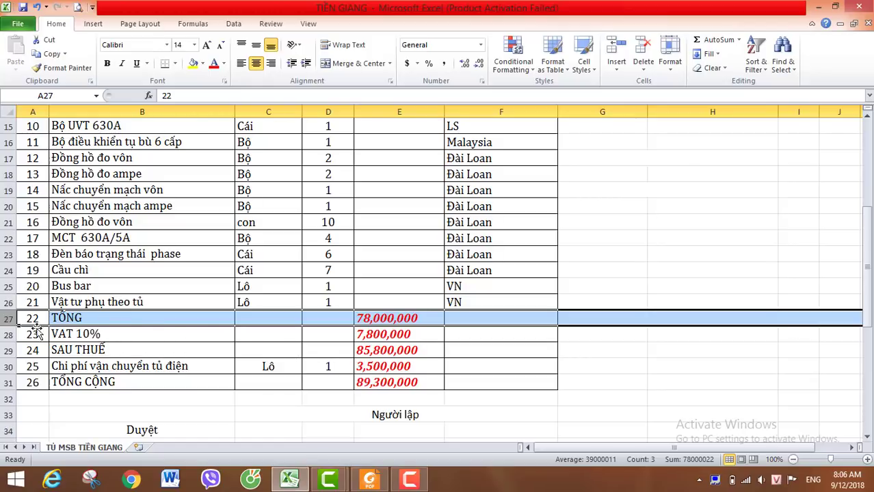
{"action": "left_click", "coordinate": [9, 334]}
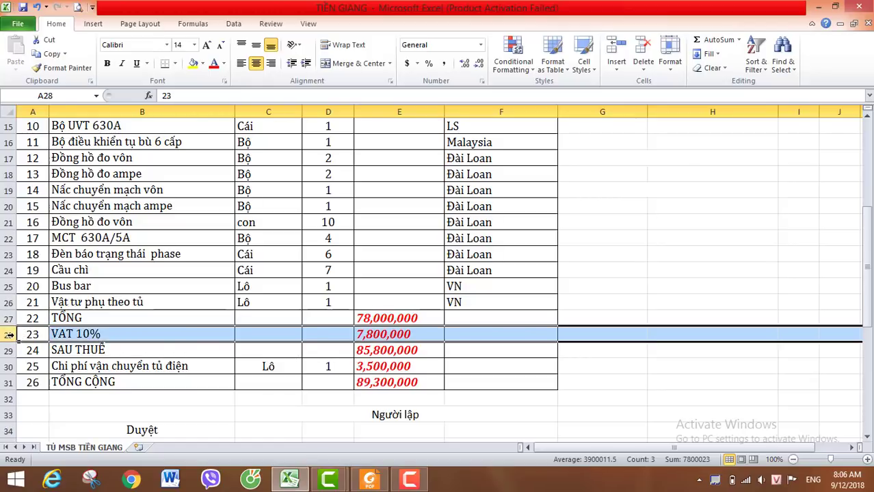
{"action": "left_click", "coordinate": [9, 350]}
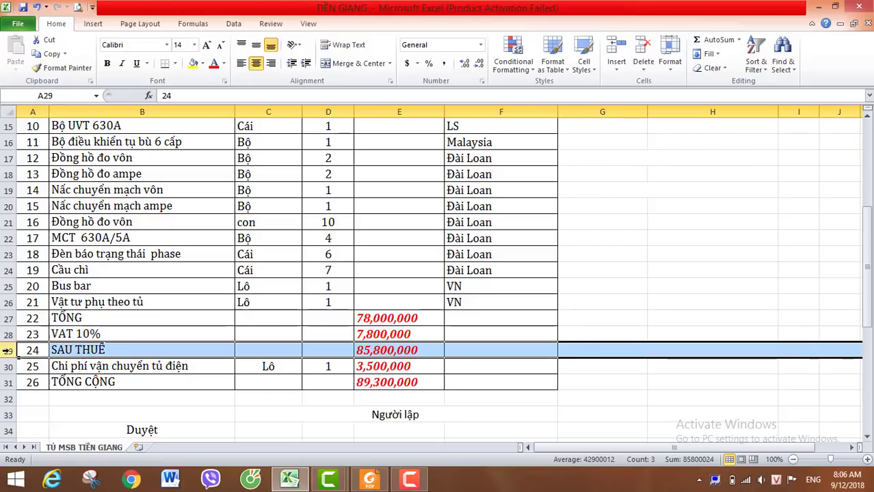
{"action": "left_click", "coordinate": [6, 366]}
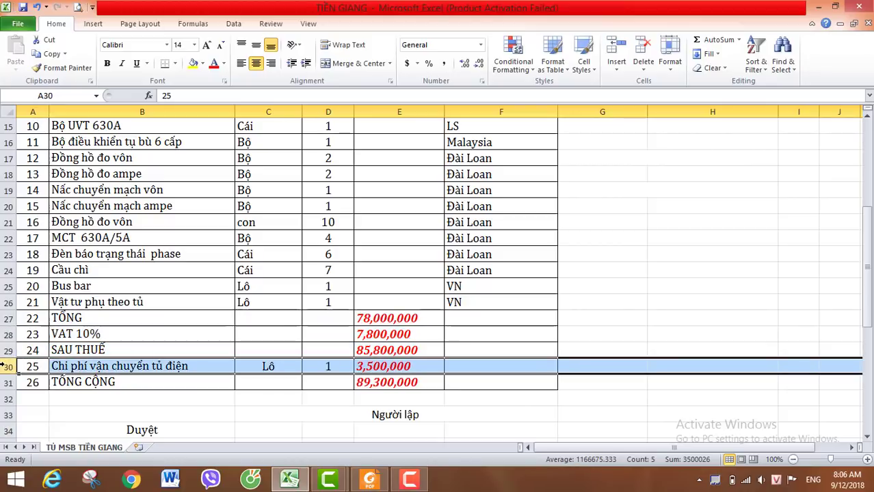
{"action": "left_click", "coordinate": [6, 382]}
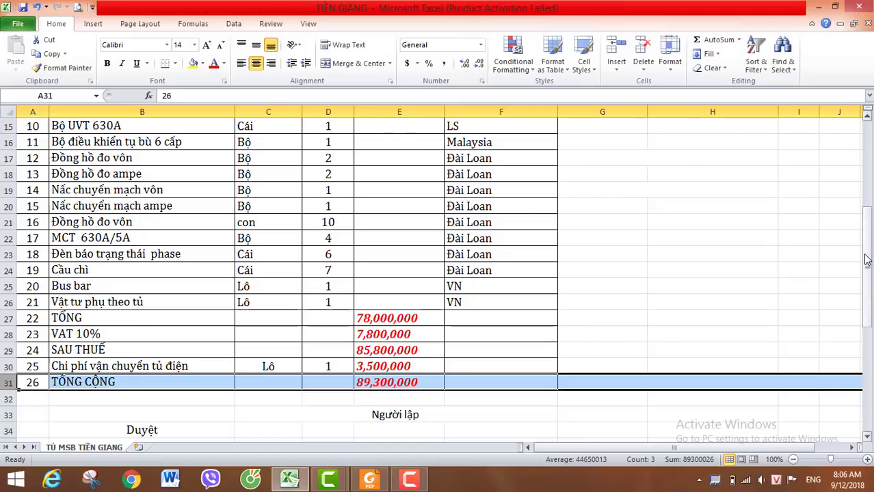
Step: Select the whole price table with its title and signature block, range A2:F43, and return to its beginning
{"action": "left_click_drag", "start_coordinate": [865, 259], "coordinate": [866, 184]}
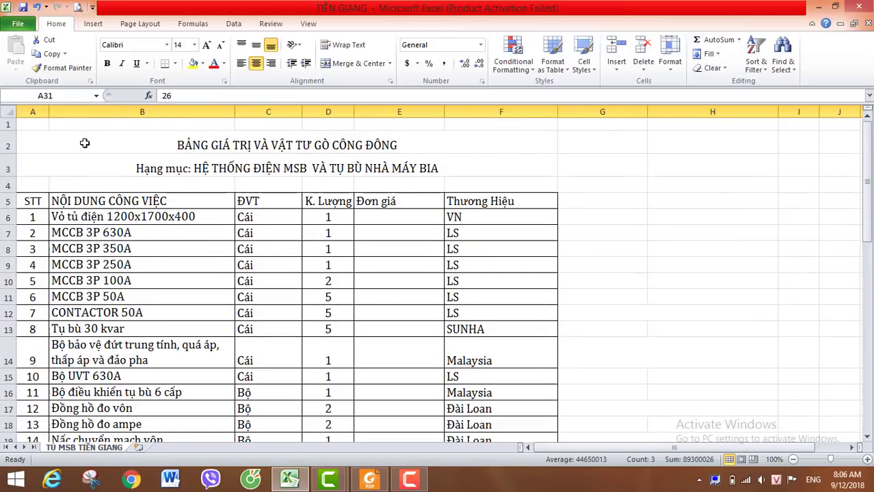
{"action": "left_click_drag", "start_coordinate": [39, 141], "coordinate": [472, 353]}
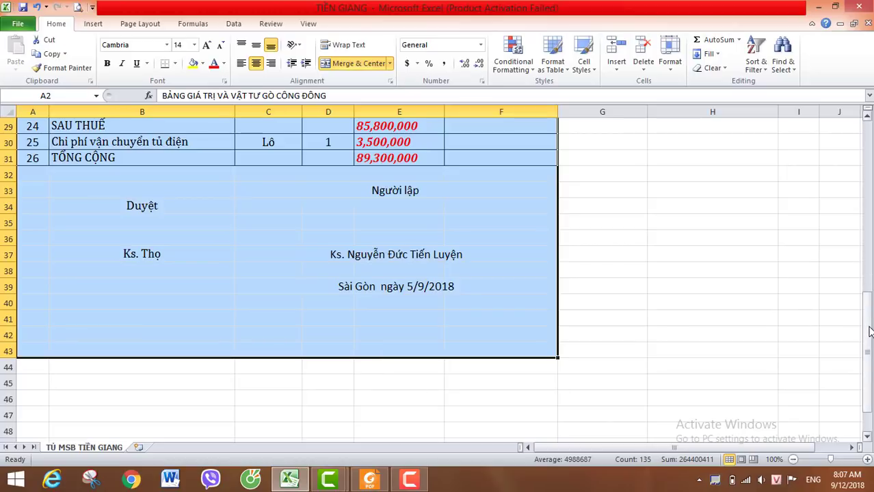
{"action": "left_click_drag", "start_coordinate": [867, 328], "coordinate": [871, 118]}
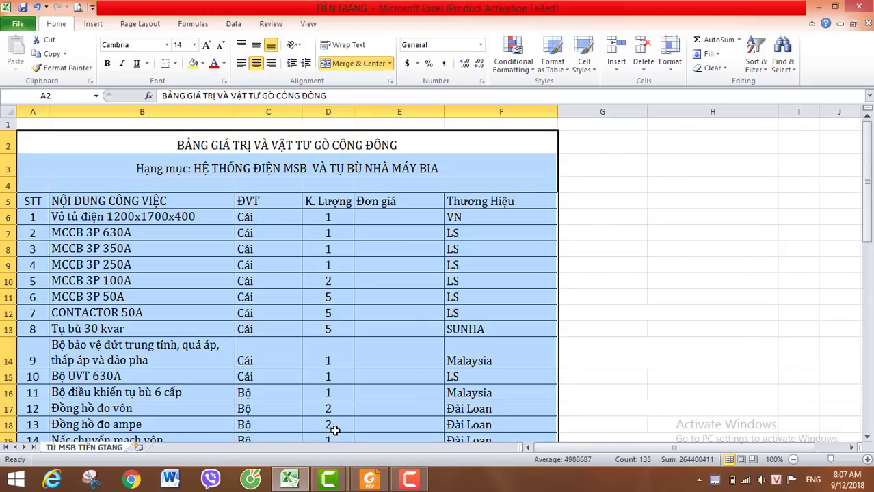
Step: Switch to Foxit Reader and examine the price table in TIỀN GIANG.pdf, from the title to the TỔNG CỘNG row
{"action": "left_click", "coordinate": [363, 484]}
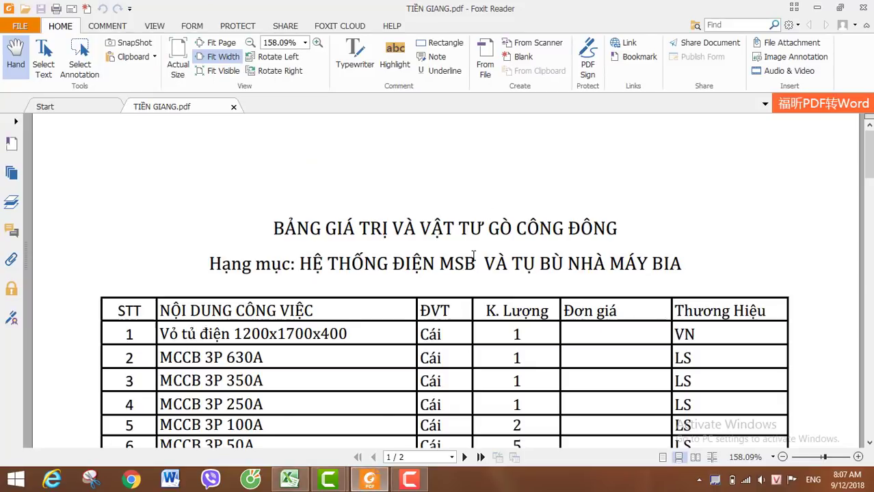
{"action": "scroll", "coordinate": [473, 255], "scroll_direction": "down", "scroll_amount": 5}
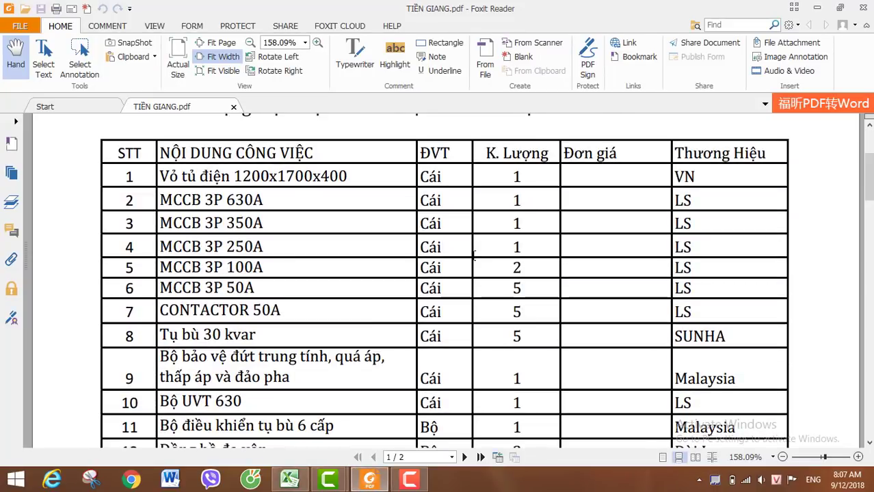
{"action": "scroll", "coordinate": [473, 255], "scroll_direction": "down", "scroll_amount": 2}
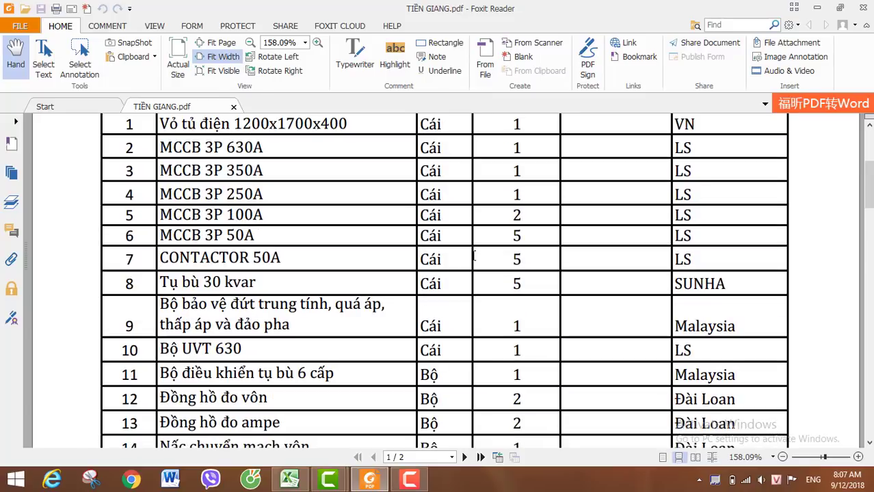
{"action": "scroll", "coordinate": [473, 254], "scroll_direction": "down", "scroll_amount": 10}
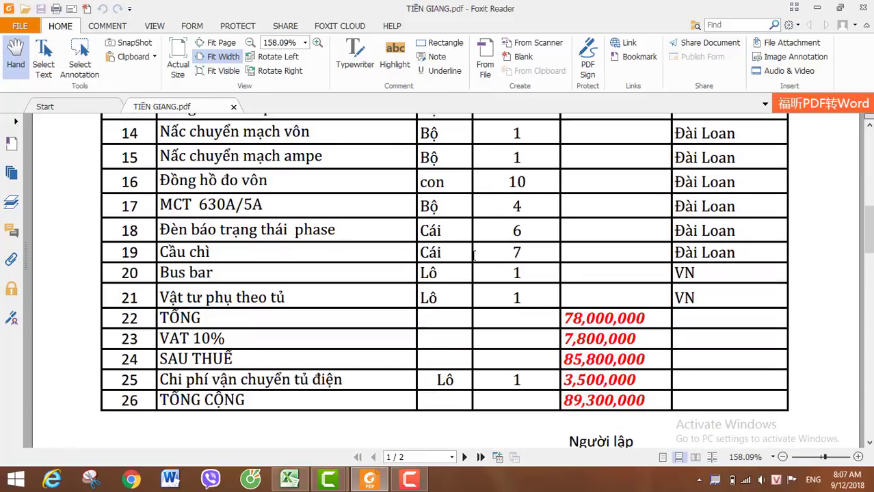
{"action": "scroll", "coordinate": [473, 254], "scroll_direction": "up", "scroll_amount": 2}
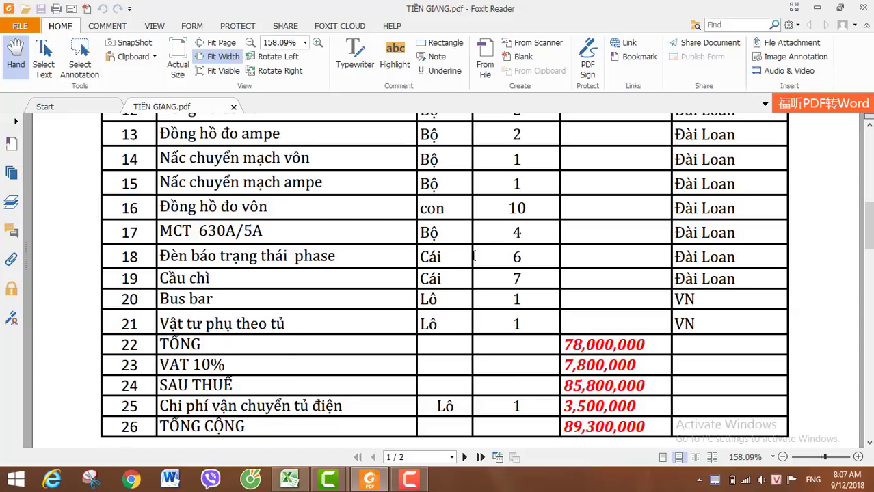
{"action": "scroll", "coordinate": [473, 255], "scroll_direction": "down", "scroll_amount": 3}
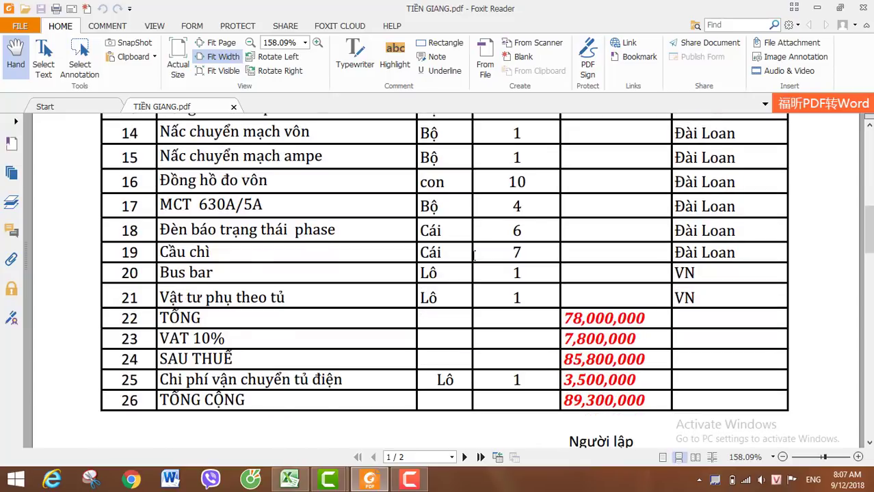
{"action": "scroll", "coordinate": [473, 255], "scroll_direction": "up", "scroll_amount": 4}
{"action": "scroll", "coordinate": [474, 254], "scroll_direction": "up", "scroll_amount": 1}
{"action": "scroll", "coordinate": [473, 255], "scroll_direction": "down", "scroll_amount": 1}
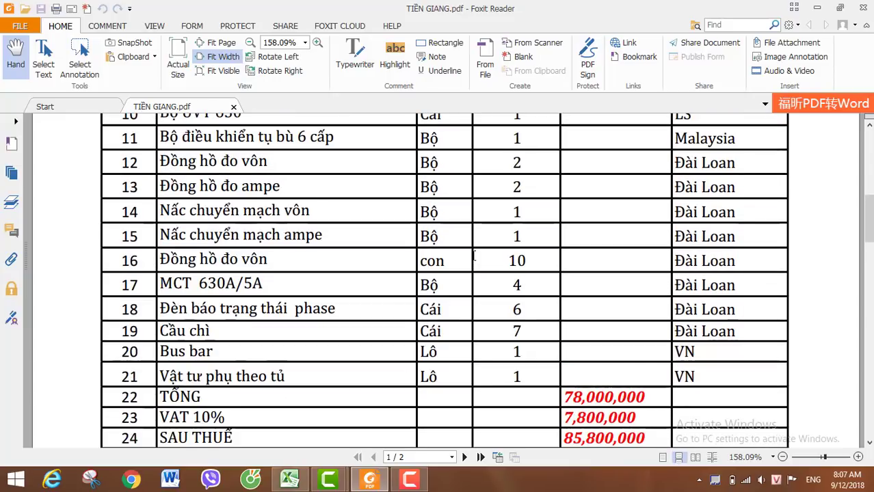
{"action": "scroll", "coordinate": [473, 254], "scroll_direction": "down", "scroll_amount": 4}
{"action": "scroll", "coordinate": [473, 254], "scroll_direction": "up", "scroll_amount": 1}
{"action": "scroll", "coordinate": [473, 255], "scroll_direction": "up", "scroll_amount": 15}
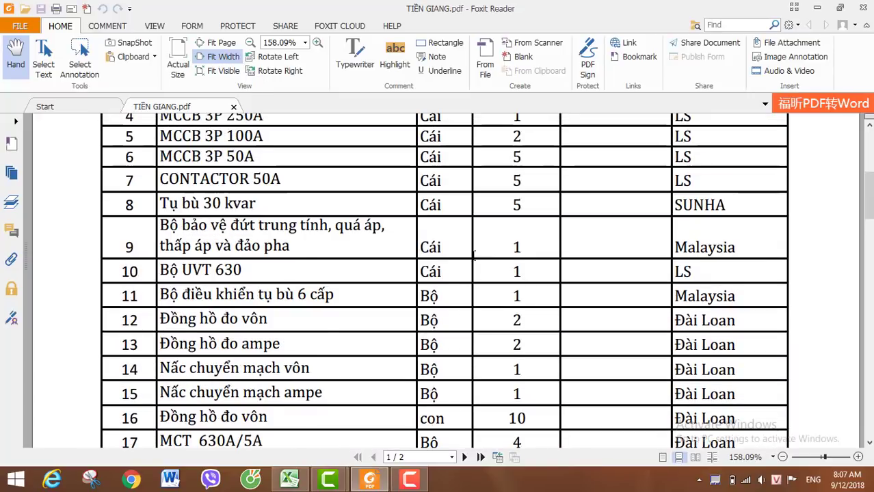
{"action": "scroll", "coordinate": [473, 254], "scroll_direction": "up", "scroll_amount": 2}
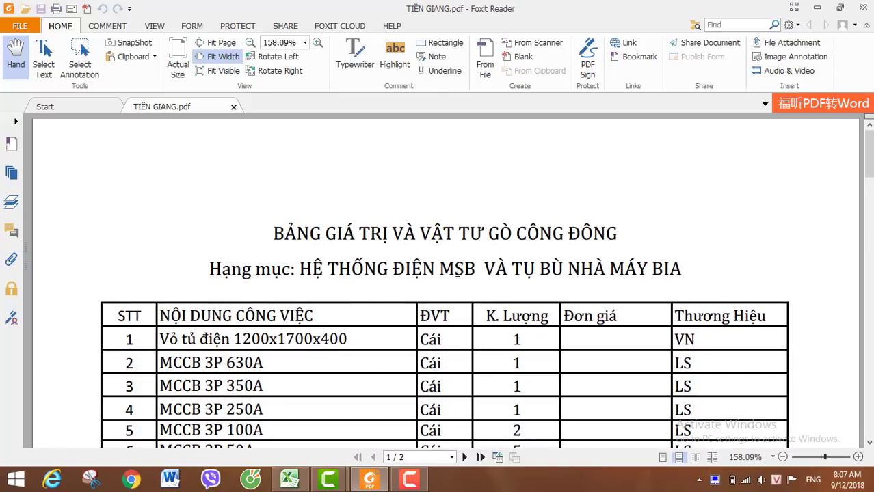
Step: Switch back to Excel, look up the PDF option among the Save As file types, and leave without saving
{"action": "left_click", "coordinate": [304, 482]}
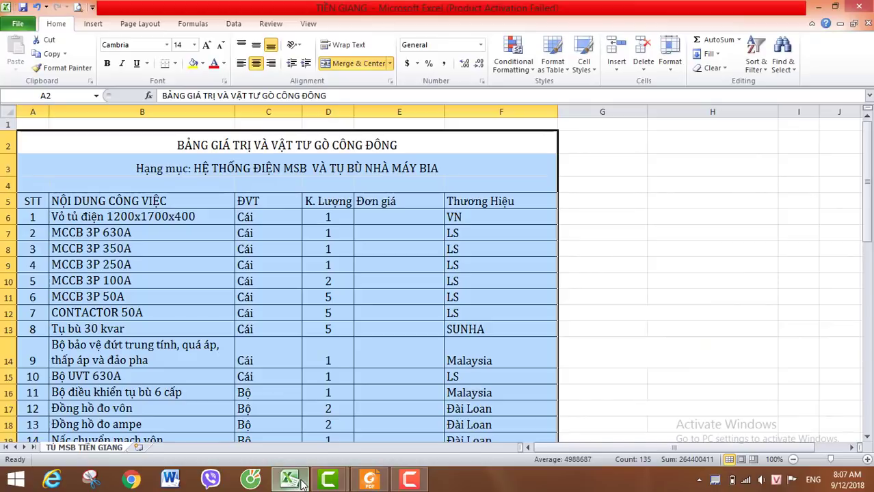
{"action": "left_click", "coordinate": [19, 23]}
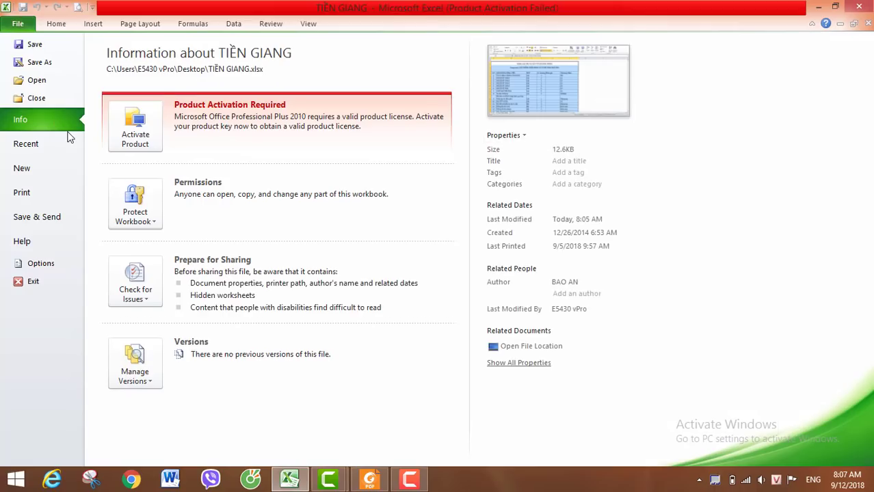
{"action": "key", "text": "Escape"}
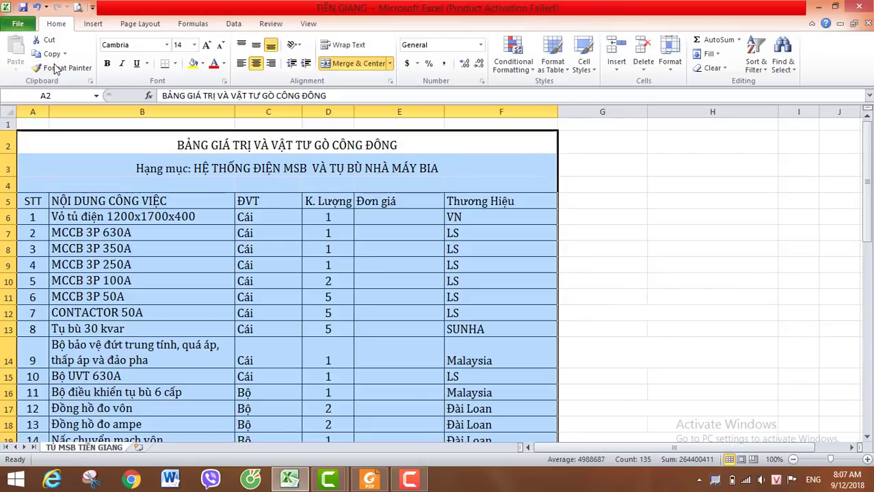
{"action": "key", "text": "F12"}
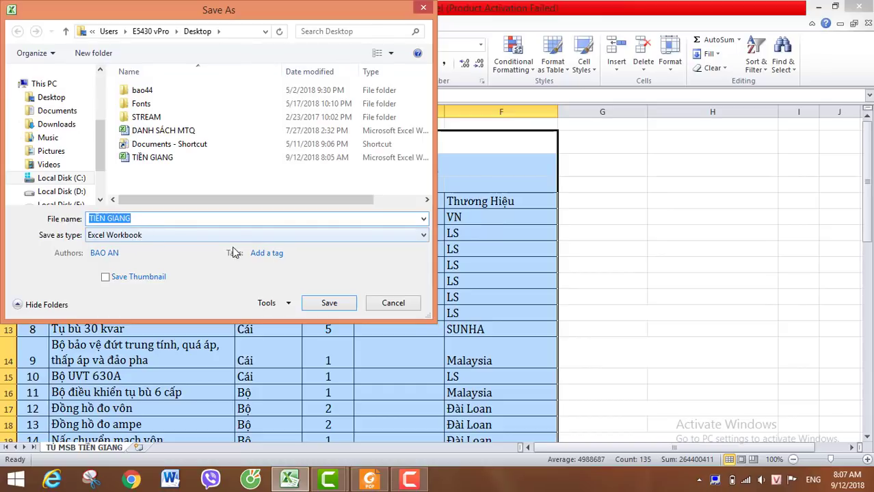
{"action": "left_click", "coordinate": [424, 235]}
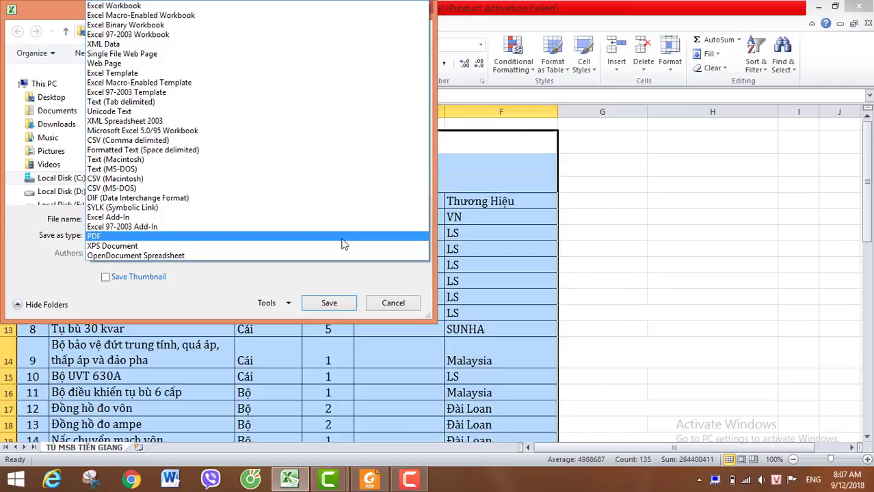
{"action": "left_click", "coordinate": [434, 397]}
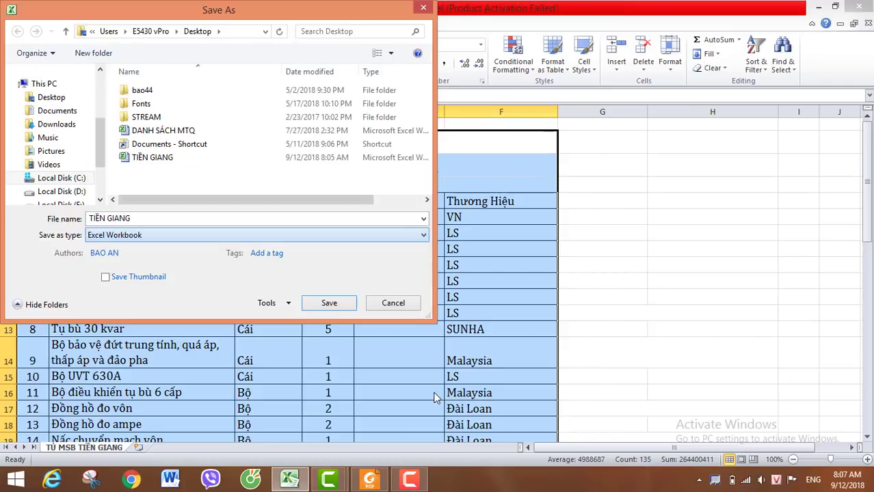
{"action": "left_click", "coordinate": [402, 308]}
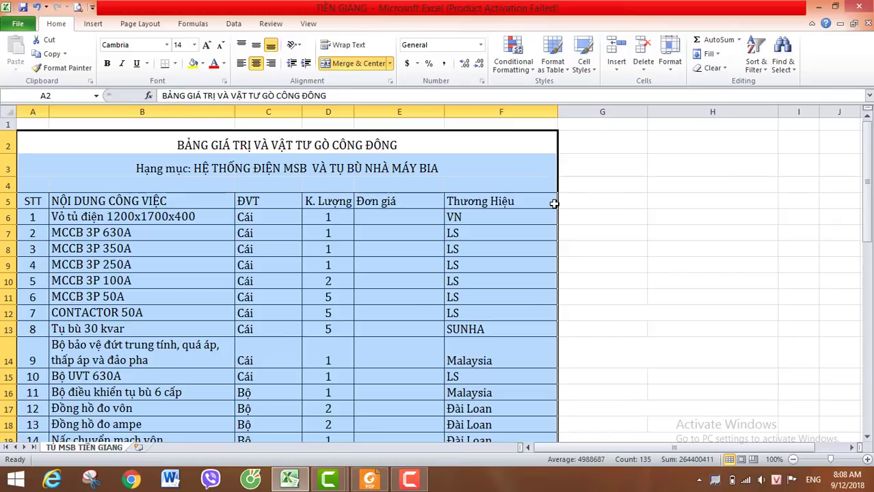
Step: Select the table from its title to the date line in row 39, clear the selection and return to cell C1
{"action": "left_click", "coordinate": [266, 201]}
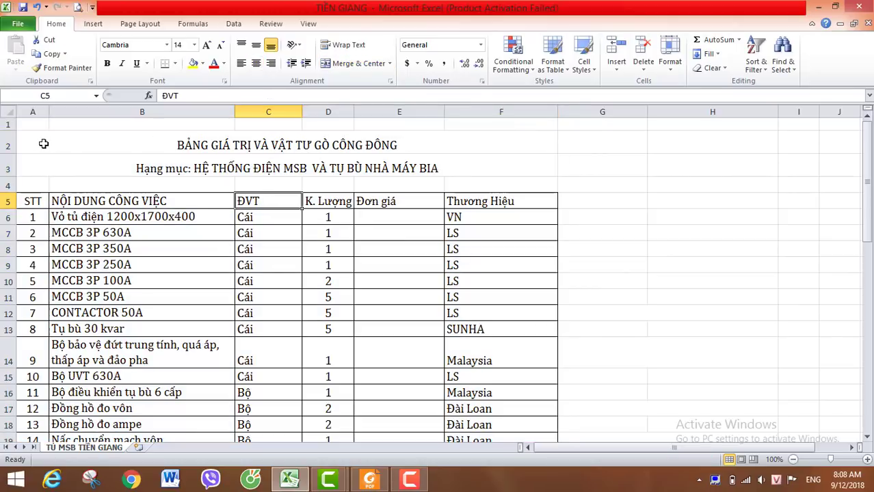
{"action": "left_click_drag", "start_coordinate": [43, 142], "coordinate": [361, 325]}
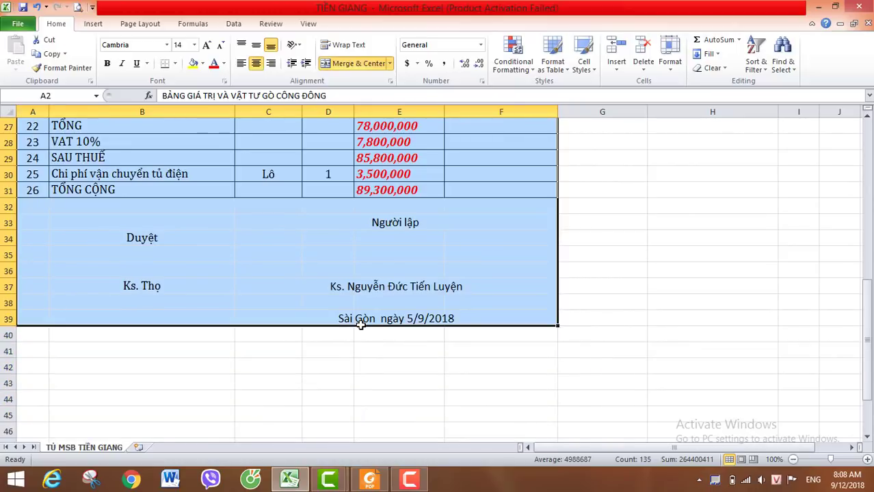
{"action": "left_click", "coordinate": [282, 360]}
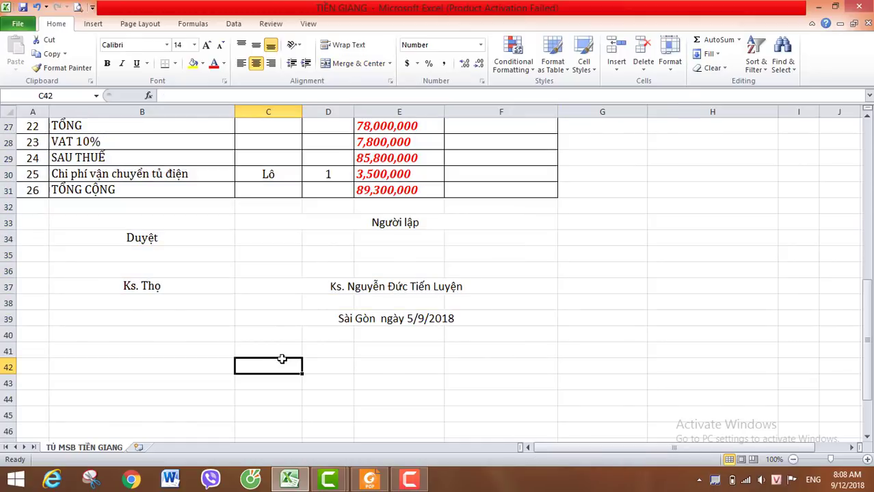
{"action": "key", "text": "Up"}
{"action": "key", "text": "Up"}
{"action": "key", "text": "Up"}
{"action": "key", "text": "Up"}
{"action": "key", "text": "Up"}
{"action": "key", "text": "Up"}
{"action": "key", "text": "Up"}
{"action": "key", "text": "Up"}
{"action": "key", "text": "Up"}
{"action": "key", "text": "Up"}
{"action": "key", "text": "Up"}
{"action": "key", "text": "Up"}
{"action": "key", "text": "Up"}
{"action": "key", "text": "Up"}
{"action": "key", "text": "Up"}
{"action": "key", "text": "Up"}
{"action": "key", "text": "Up"}
{"action": "key", "text": "Up"}
{"action": "key", "text": "Up"}
{"action": "key", "text": "Up"}
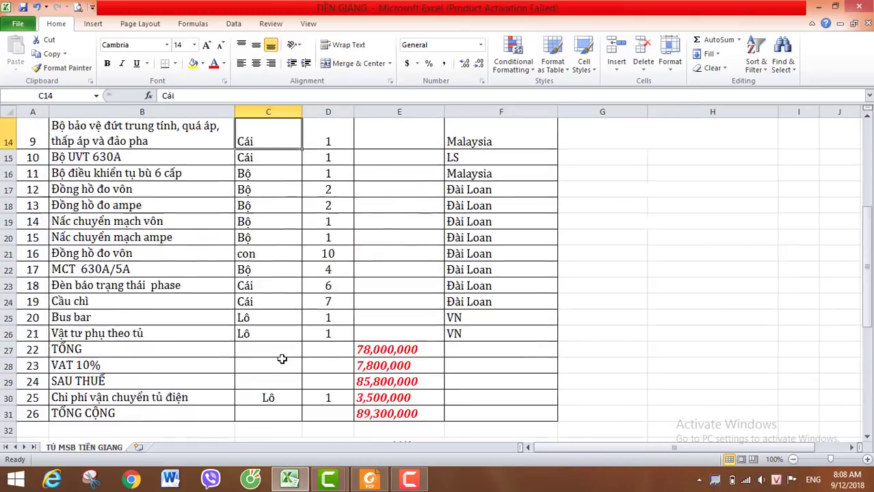
{"action": "key", "text": "Up"}
{"action": "key", "text": "Up"}
{"action": "key", "text": "Up"}
{"action": "key", "text": "Up"}
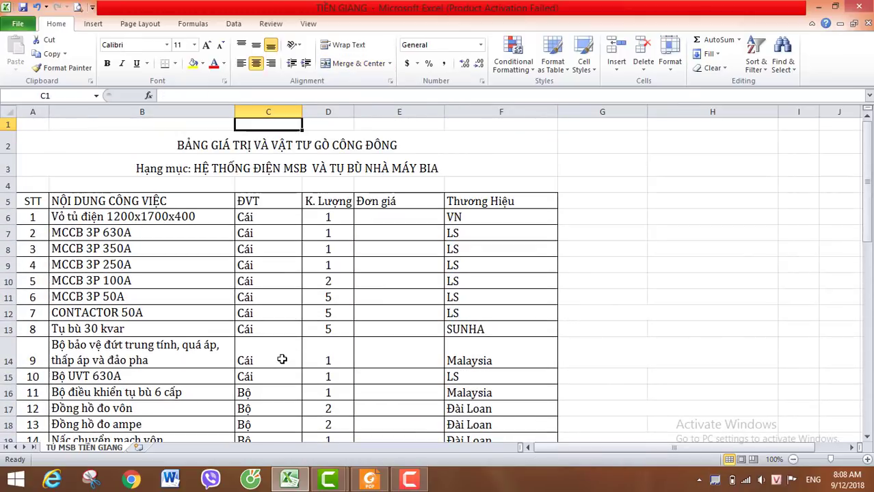
{"action": "left_click", "coordinate": [421, 479]}
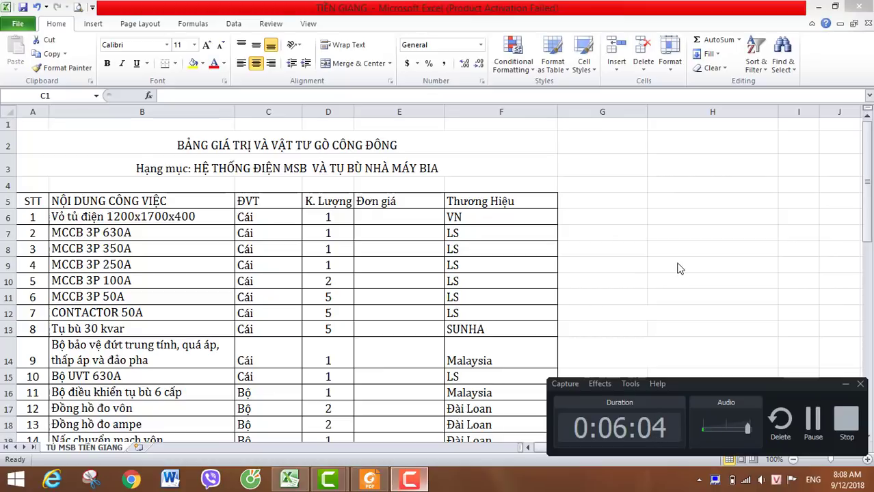
{"action": "left_click", "coordinate": [562, 288]}
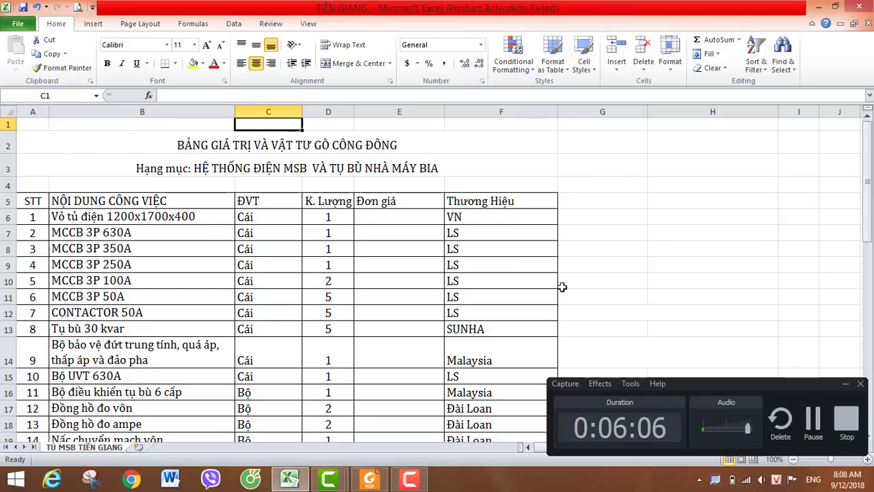